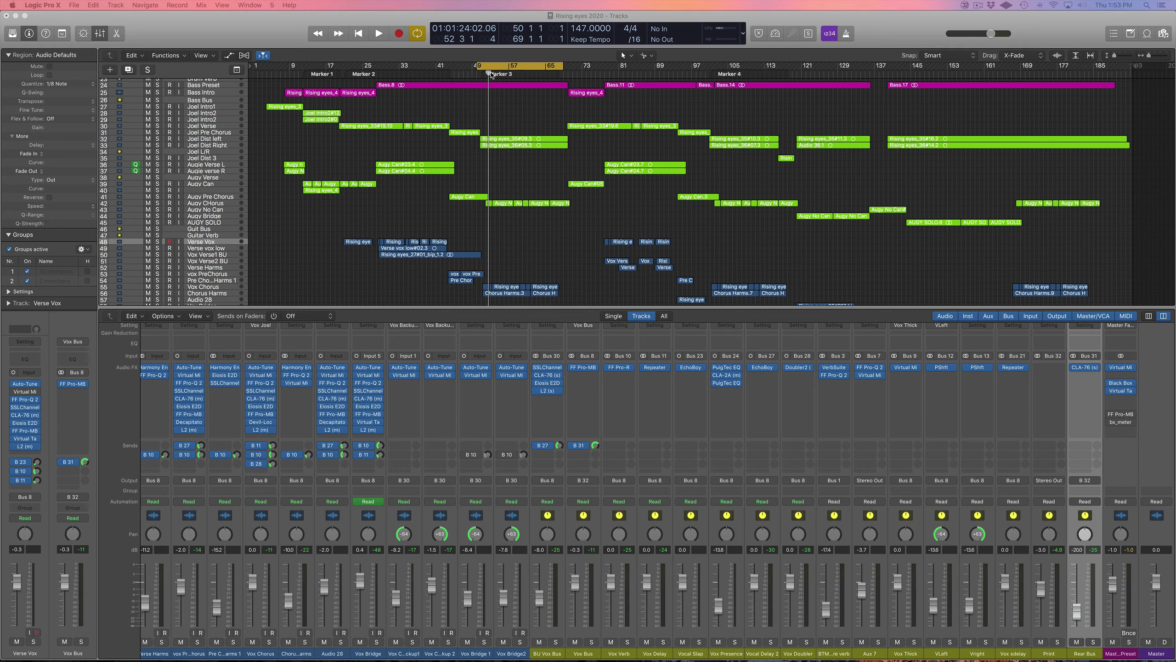
Play the song from bar 50 at the start of the cycle region and stop after a short listen.
{"action": "left_click", "coordinate": [477, 74]}
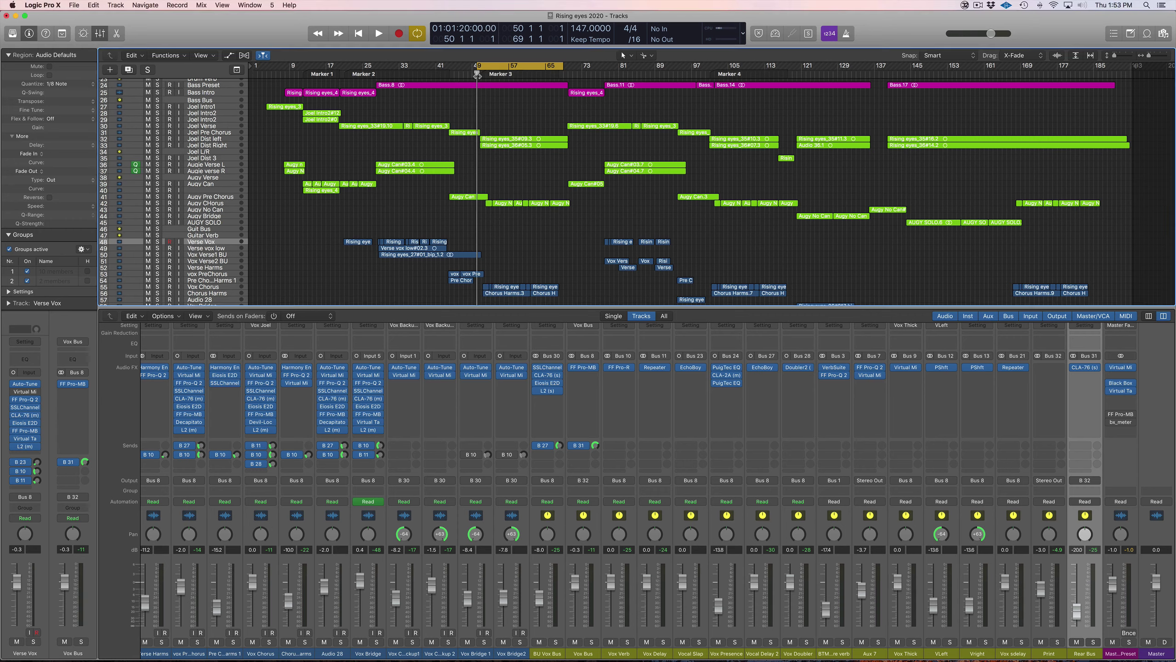
{"action": "key", "text": "space"}
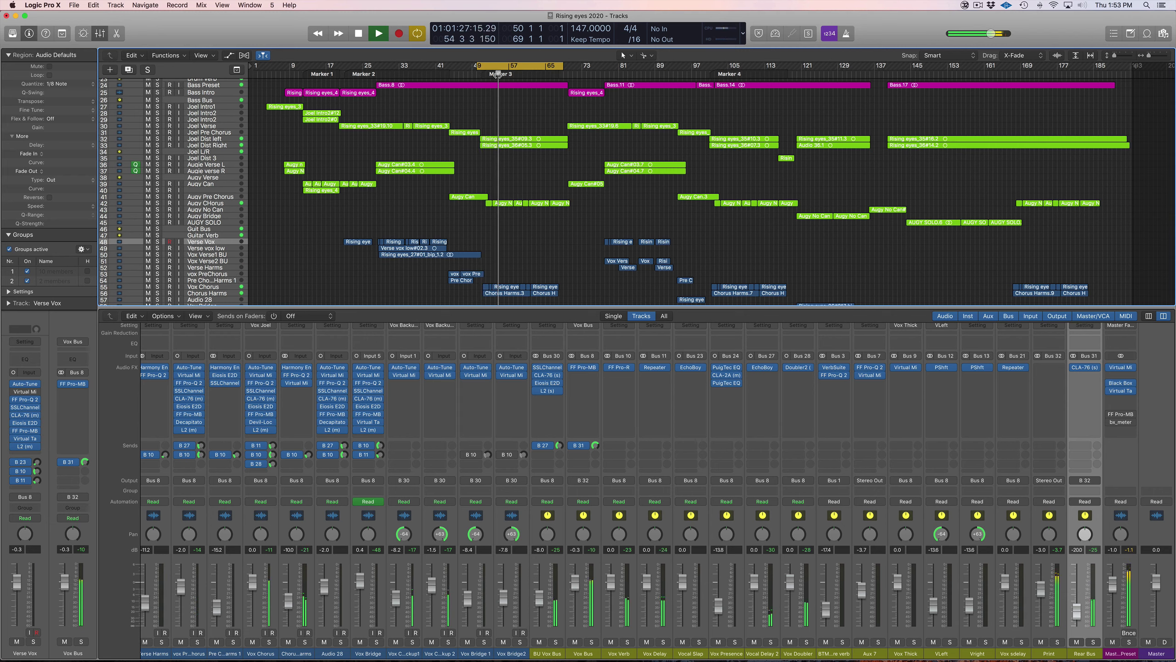
{"action": "key", "text": "space"}
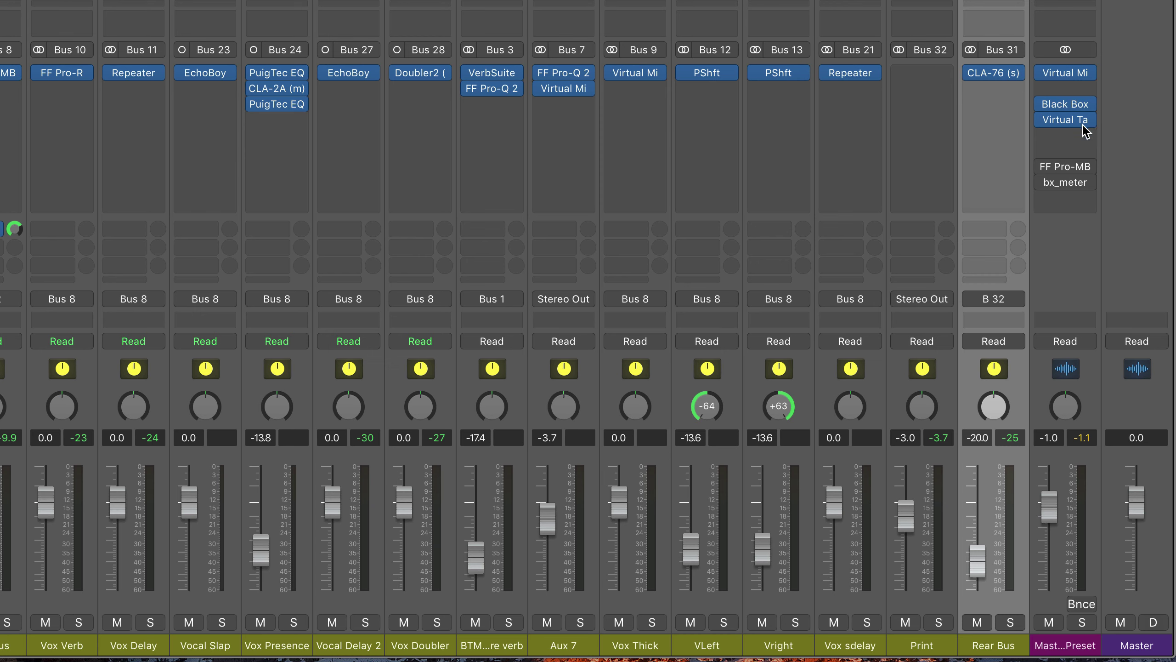
Insert the stereo Waves SSLComp (s) plug-in above Black Box on the master fader channel and place its window mid-screen.
{"action": "left_click", "coordinate": [1063, 93]}
{"action": "mouse_move", "coordinate": [1108, 552]}
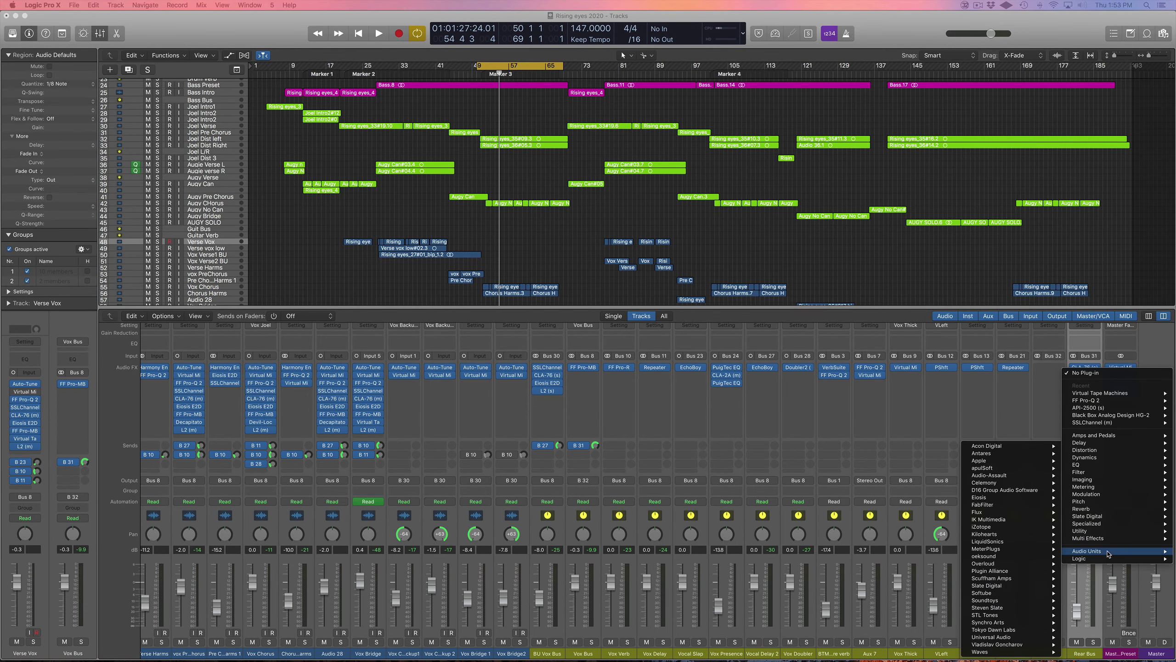
{"action": "mouse_move", "coordinate": [1003, 651]}
{"action": "mouse_move", "coordinate": [929, 644]}
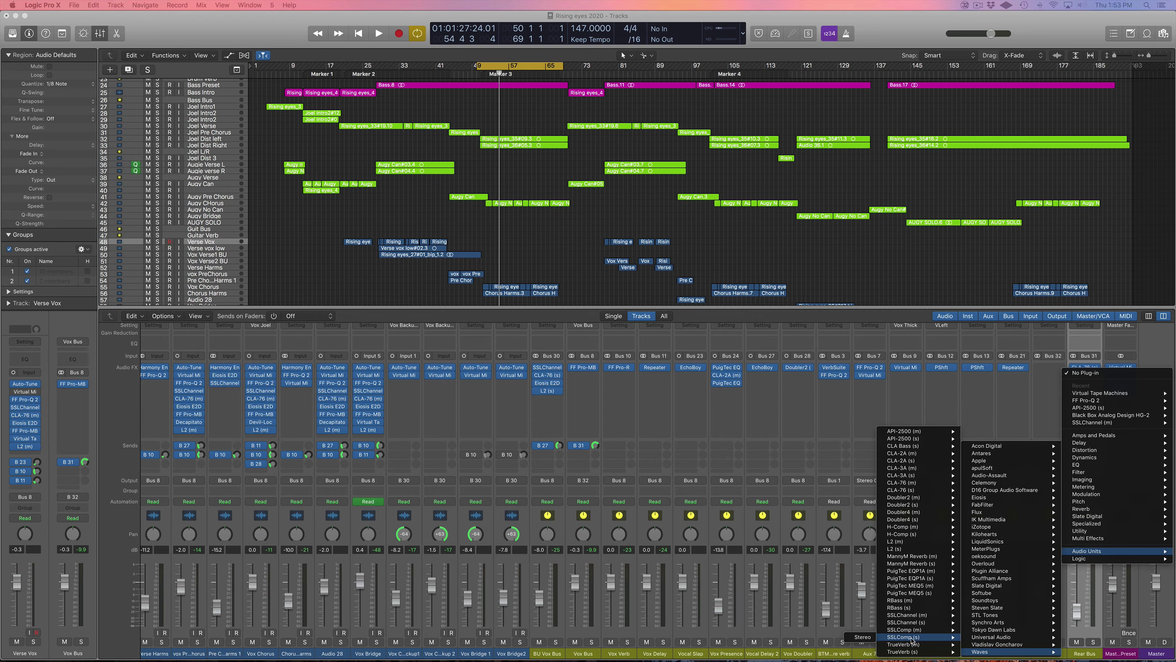
{"action": "left_click", "coordinate": [863, 637]}
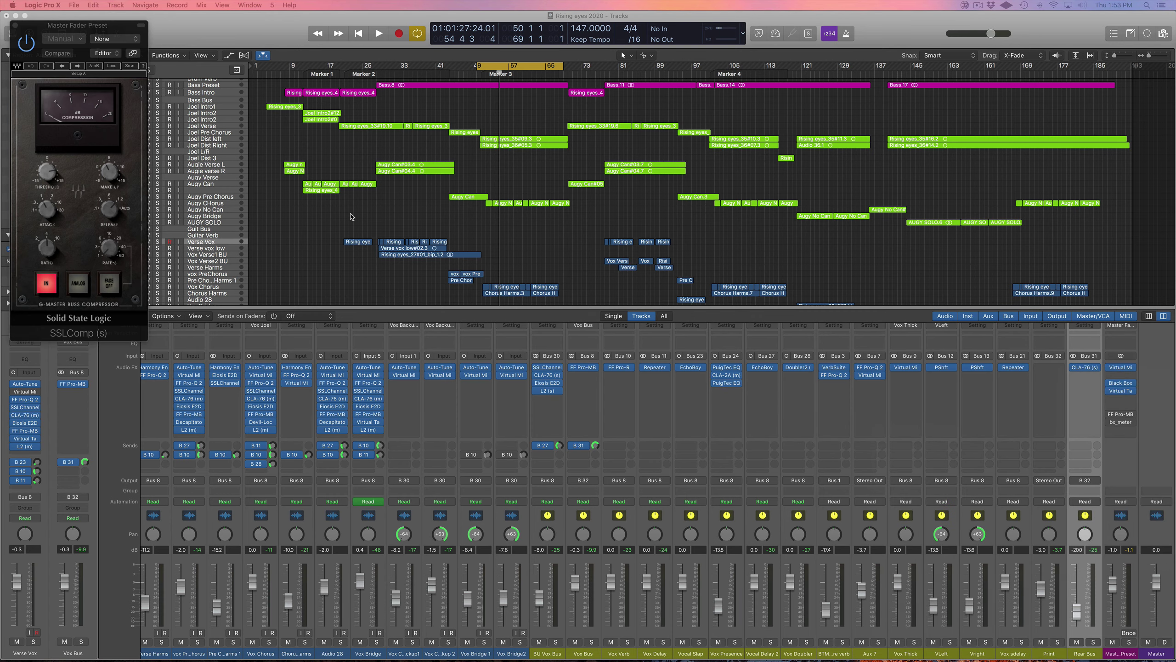
{"action": "left_click_drag", "start_coordinate": [94, 28], "coordinate": [652, 184]}
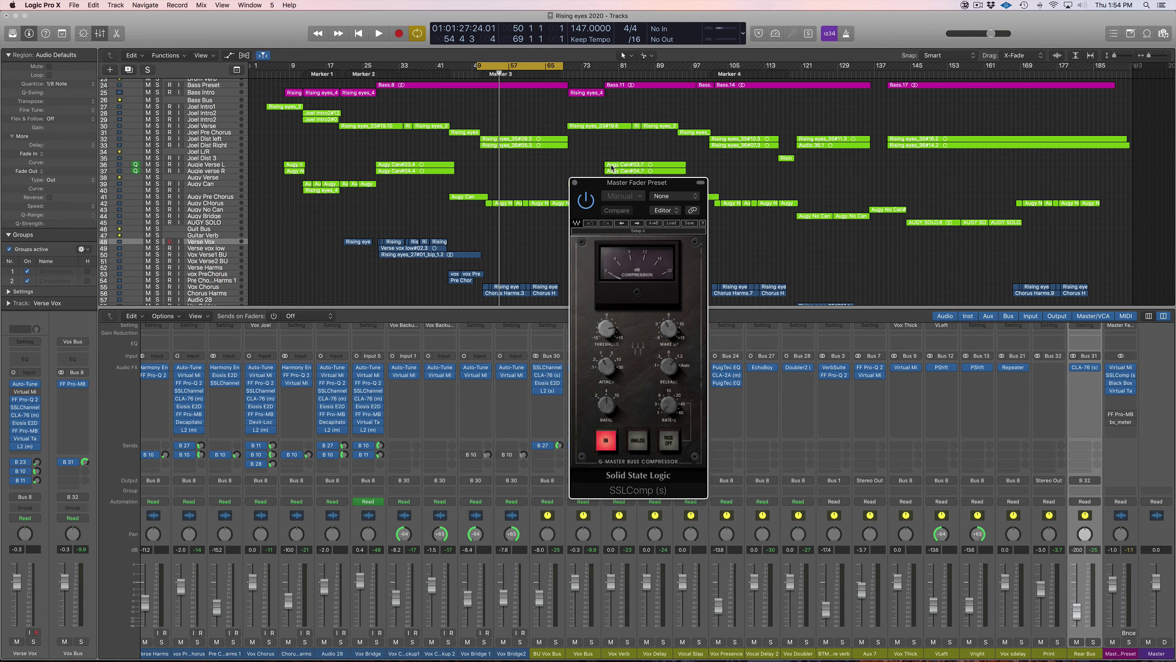
Adjust the SSL compressor's make-up gain and set its ratio to 2.
{"action": "left_click_drag", "start_coordinate": [668, 329], "coordinate": [672, 279]}
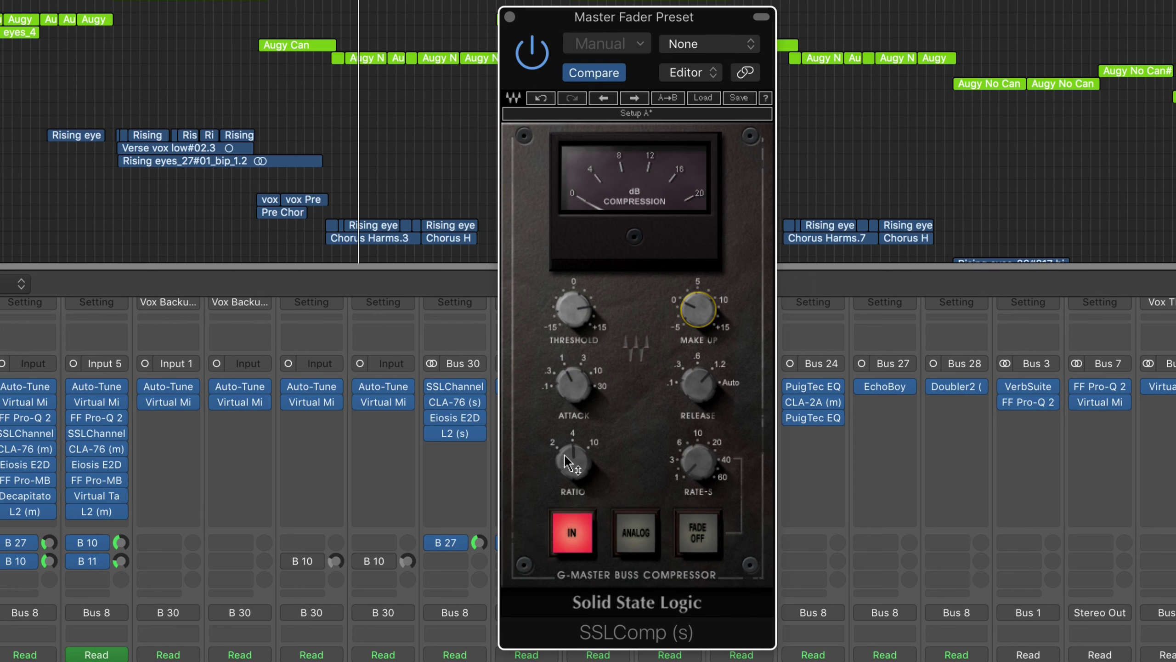
{"action": "mouse_move", "coordinate": [573, 460]}
{"action": "left_click", "coordinate": [572, 460]}
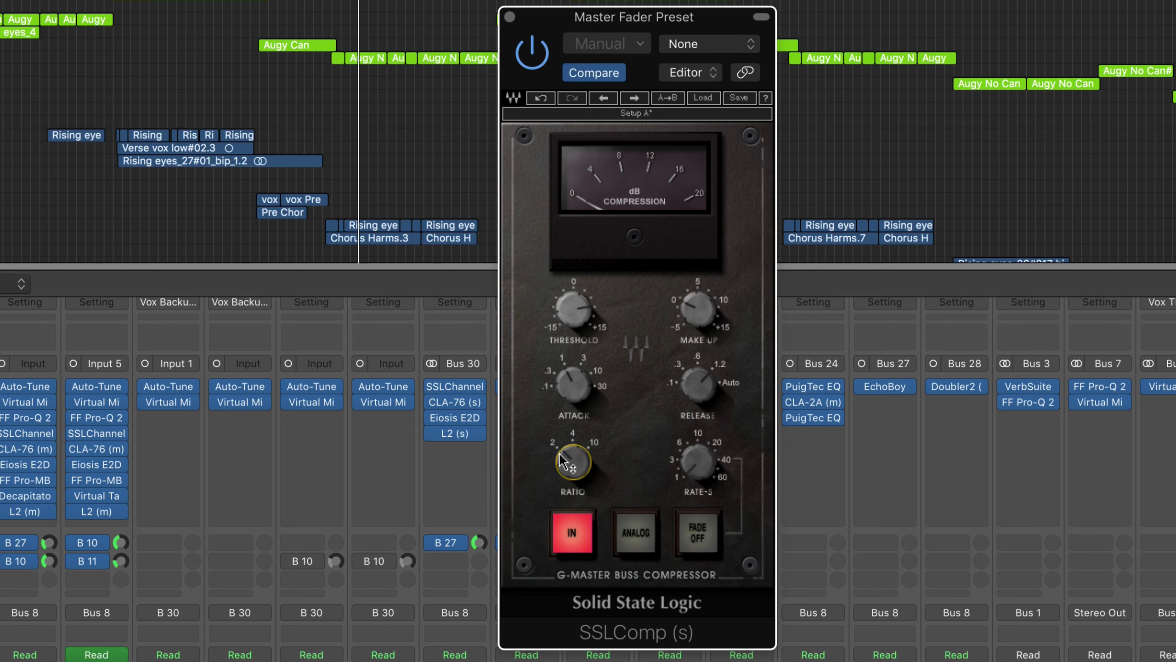
{"action": "left_click_drag", "start_coordinate": [570, 453], "coordinate": [572, 457]}
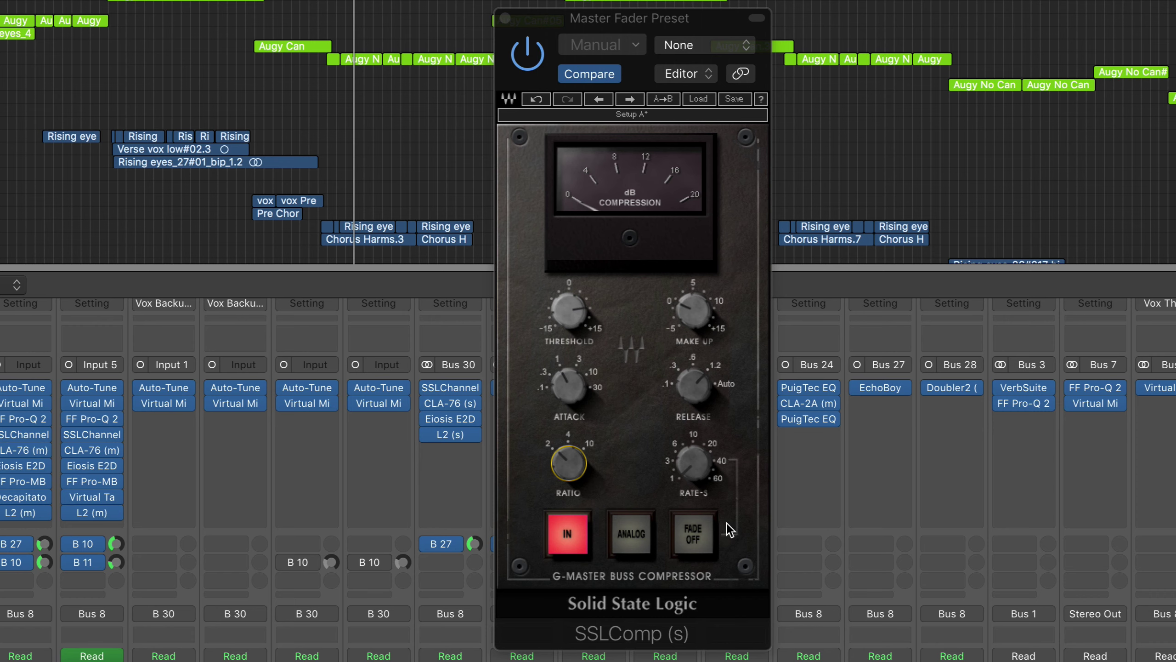
Set the SSL compressor's release to .1 and adjust its attack, trying both 30 ms and 10 ms.
{"action": "mouse_move", "coordinate": [702, 393]}
{"action": "left_click_drag", "start_coordinate": [694, 390], "coordinate": [697, 385]}
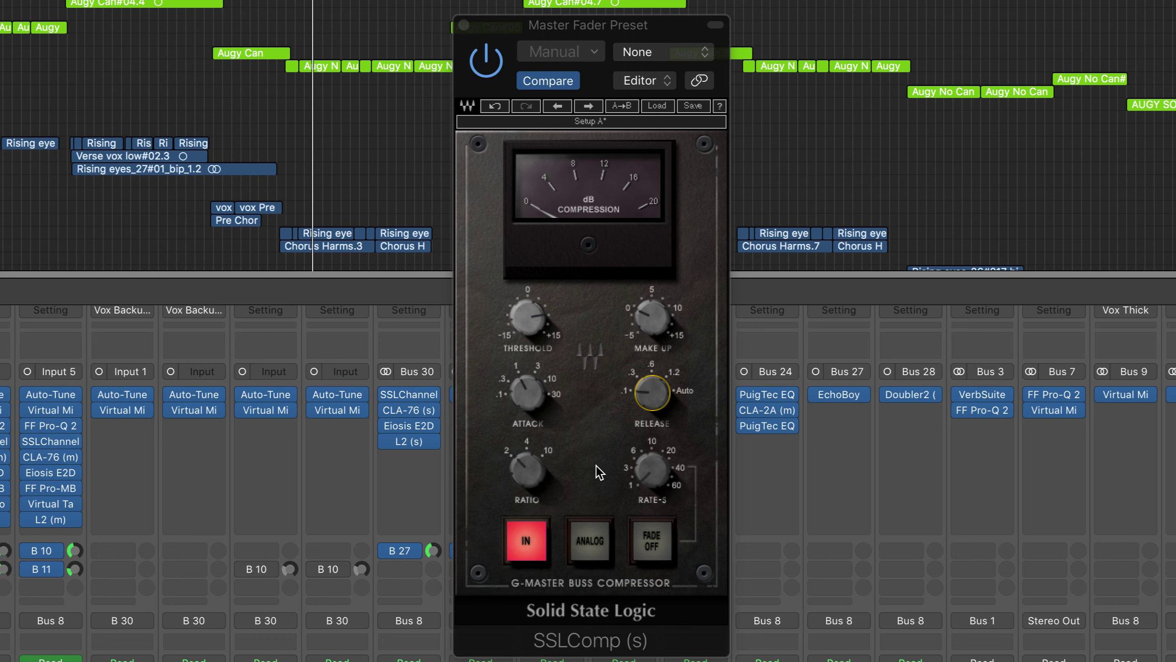
{"action": "mouse_move", "coordinate": [529, 402]}
{"action": "mouse_move", "coordinate": [529, 398]}
{"action": "left_mouse_down"}
{"action": "mouse_move", "coordinate": [528, 375]}
{"action": "mouse_move", "coordinate": [527, 399]}
{"action": "left_mouse_up"}
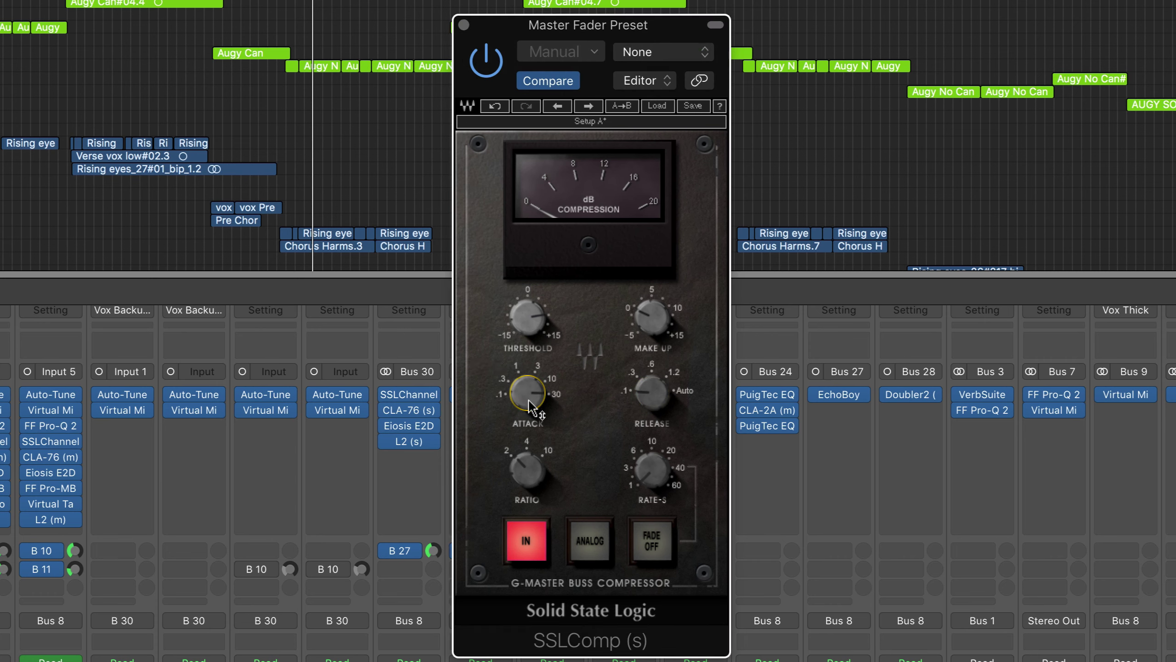
{"action": "mouse_move", "coordinate": [541, 394]}
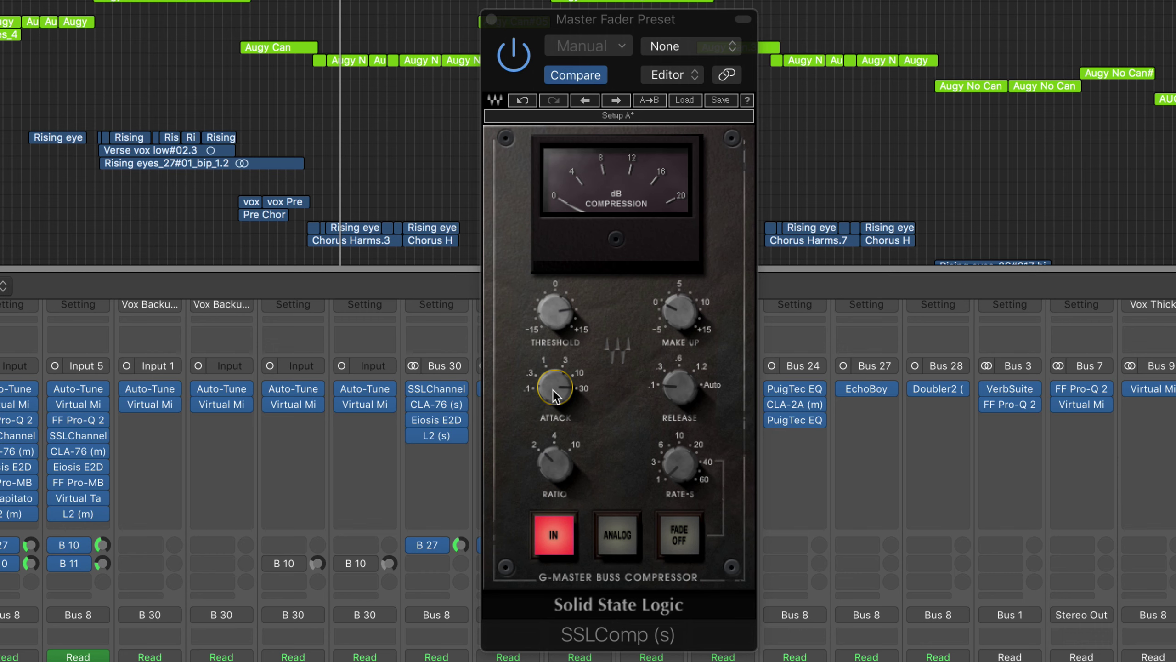
{"action": "left_click_drag", "start_coordinate": [555, 389], "coordinate": [556, 405]}
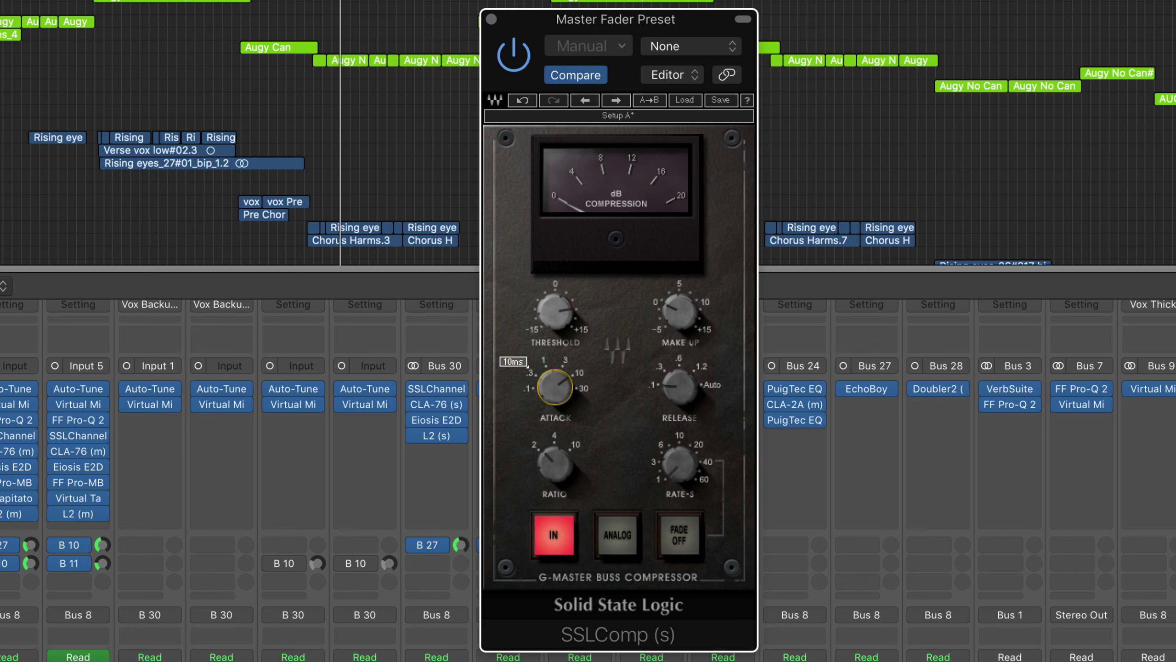
{"action": "mouse_move", "coordinate": [562, 383]}
{"action": "mouse_move", "coordinate": [562, 383]}
{"action": "left_mouse_down"}
{"action": "mouse_move", "coordinate": [561, 373]}
{"action": "mouse_move", "coordinate": [554, 401]}
{"action": "left_mouse_up"}
{"action": "mouse_move", "coordinate": [587, 404]}
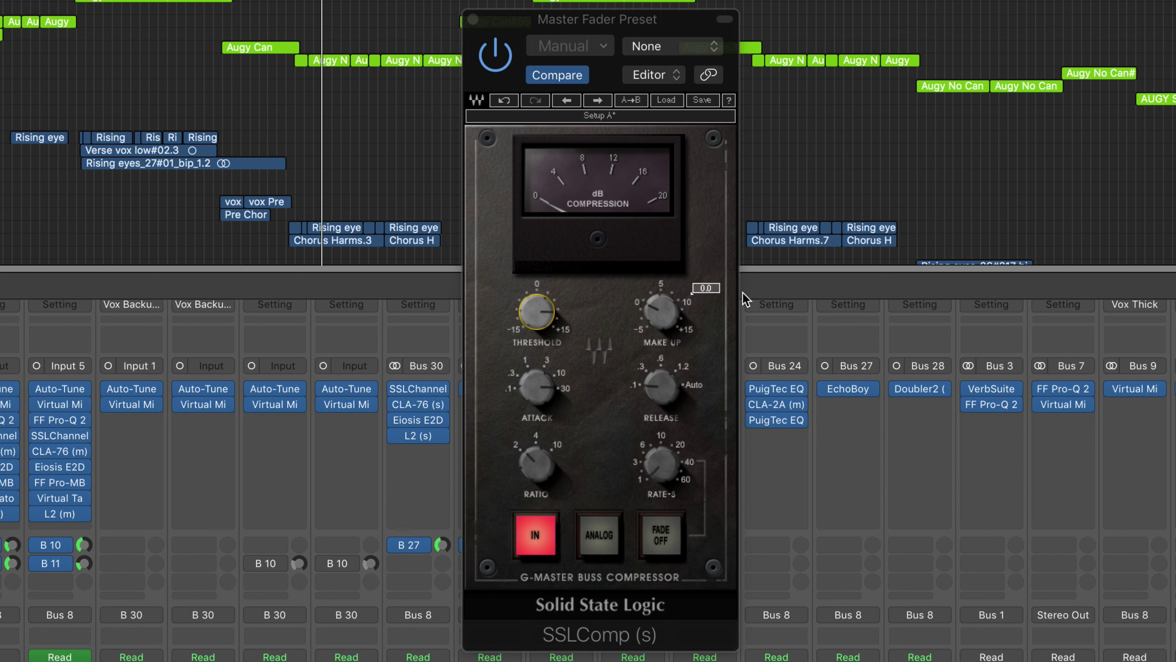
Tune the SSL compressor's threshold during playback, sweeping it down to -7.9 and settling at about 8.9.
{"action": "mouse_move", "coordinate": [550, 313]}
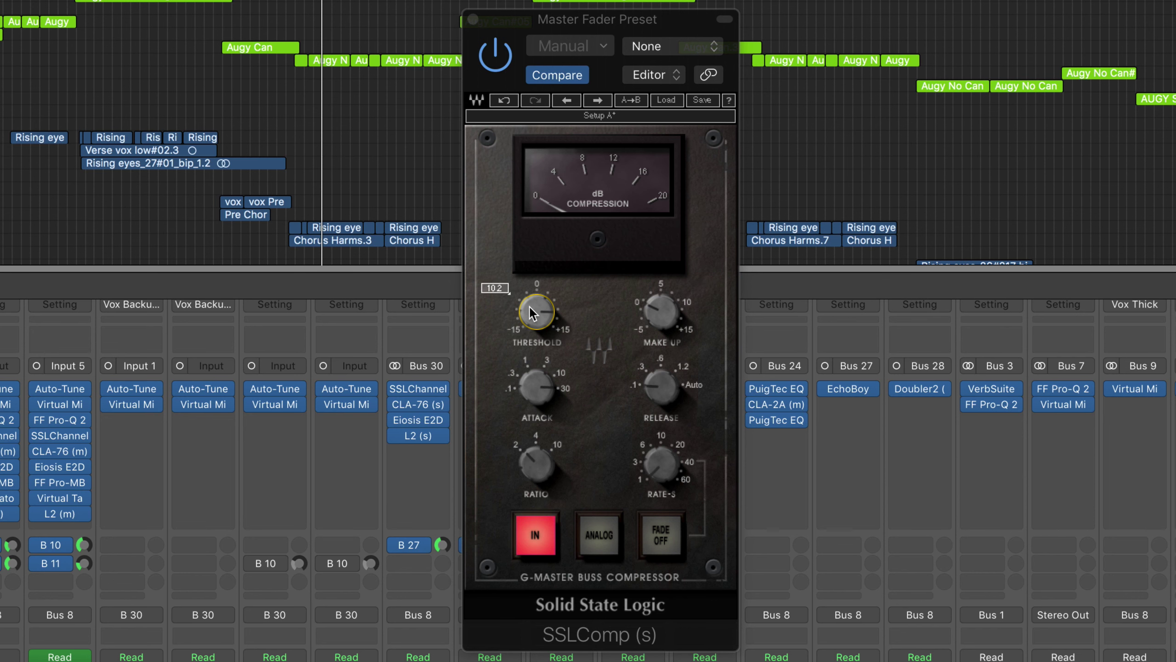
{"action": "left_click_drag", "start_coordinate": [533, 313], "coordinate": [532, 322]}
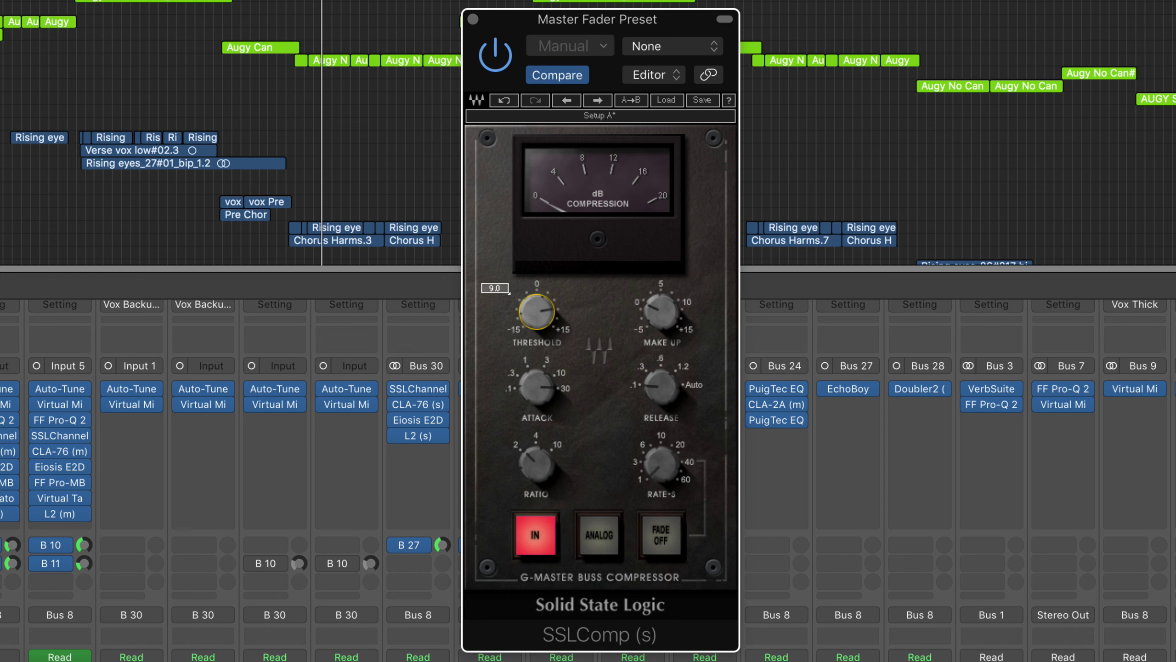
{"action": "left_click_drag", "start_coordinate": [532, 322], "coordinate": [533, 324]}
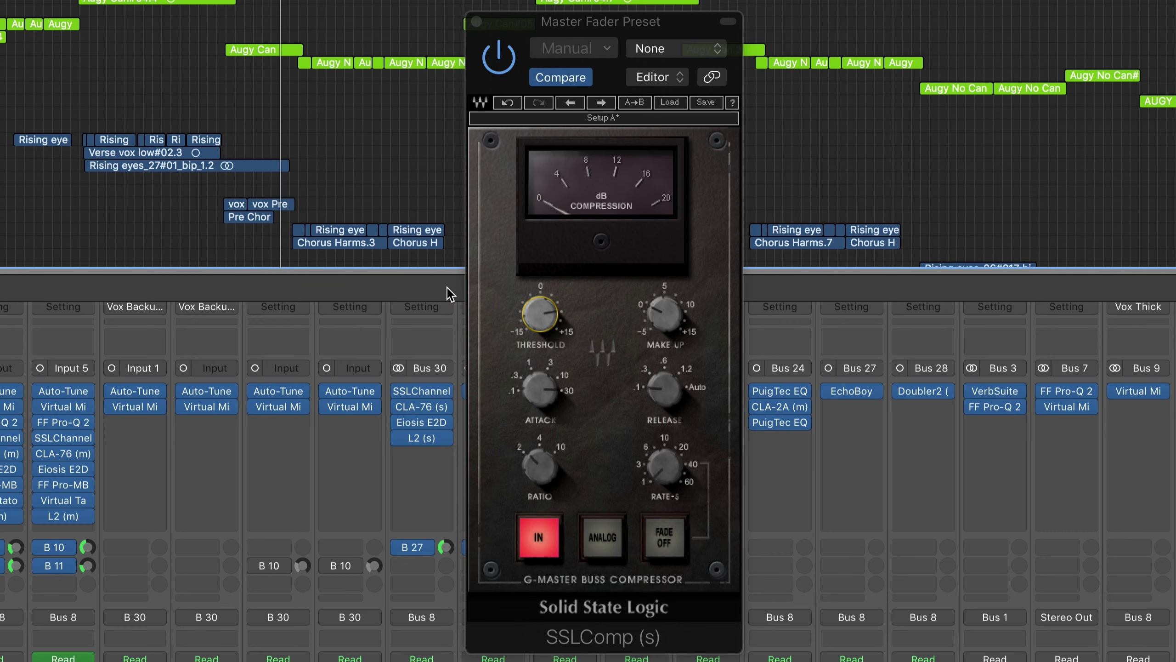
{"action": "left_click_drag", "start_coordinate": [533, 322], "coordinate": [533, 330]}
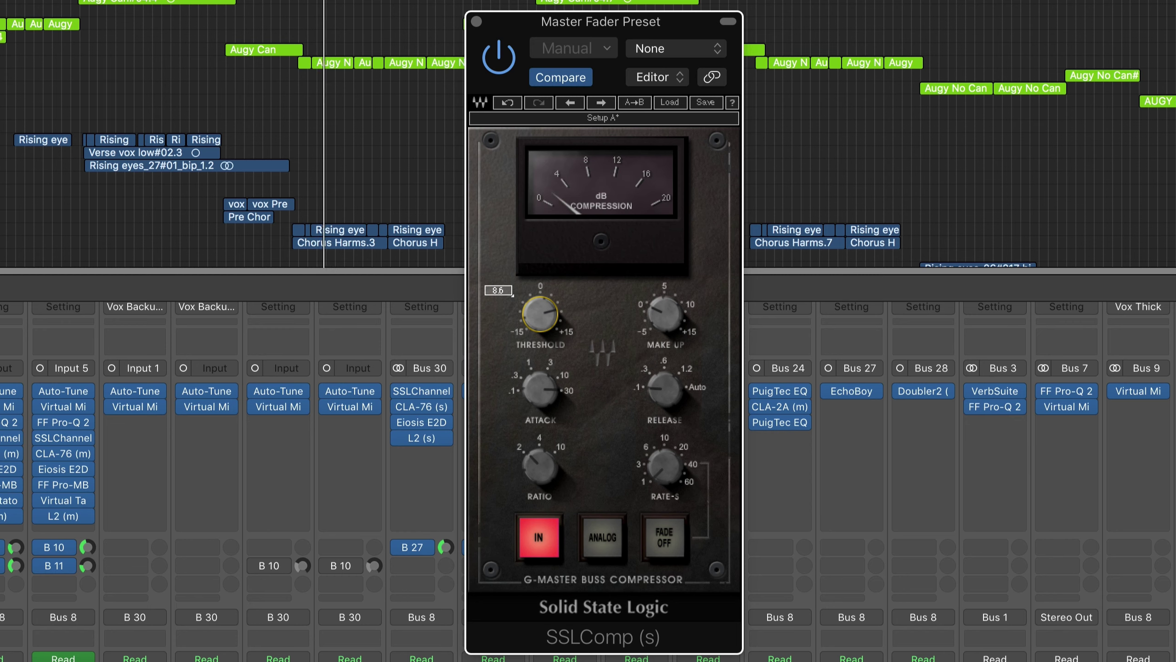
{"action": "left_click_drag", "start_coordinate": [532, 331], "coordinate": [532, 349]}
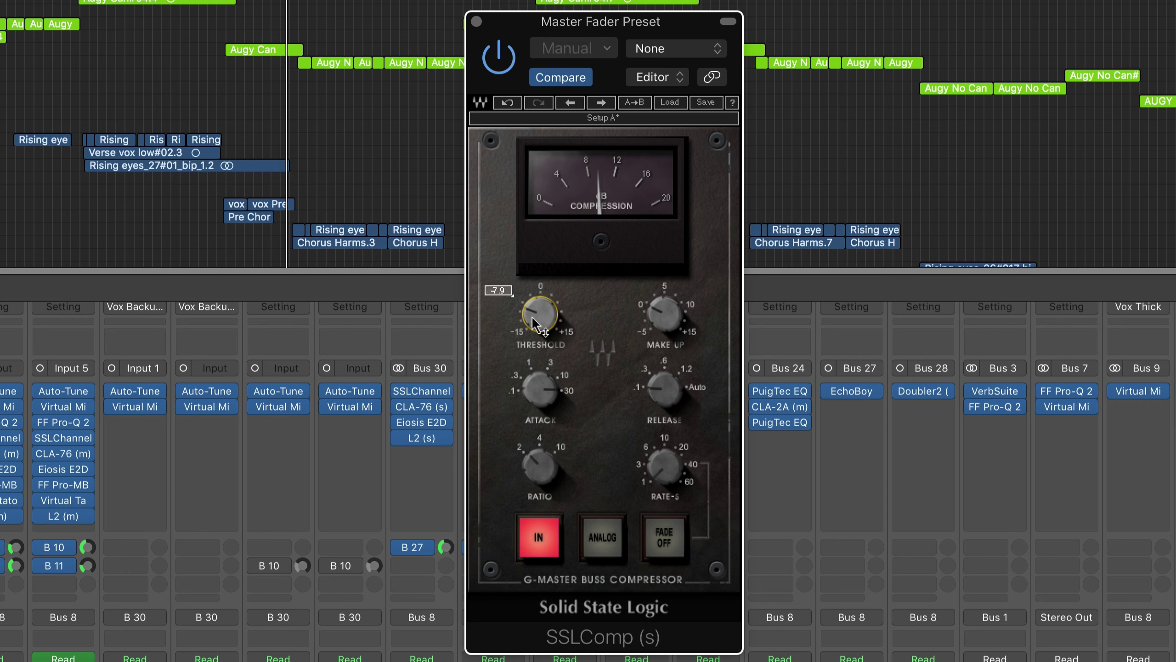
{"action": "mouse_move", "coordinate": [533, 323]}
{"action": "left_mouse_down"}
{"action": "mouse_move", "coordinate": [533, 276]}
{"action": "mouse_move", "coordinate": [533, 322]}
{"action": "left_mouse_up"}
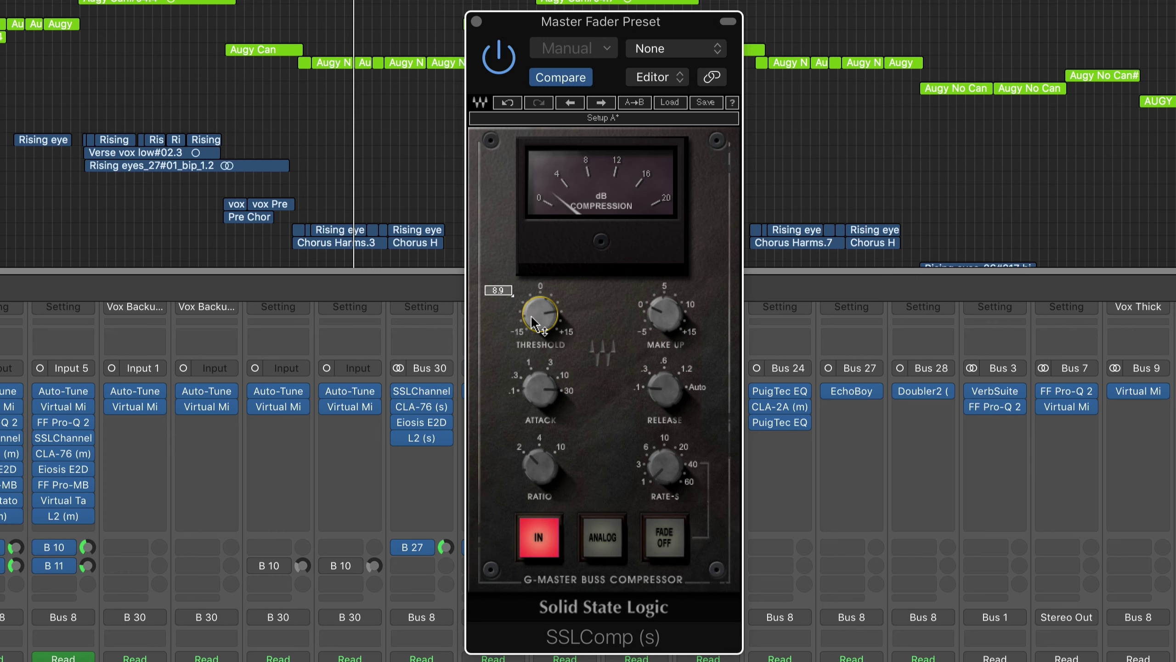
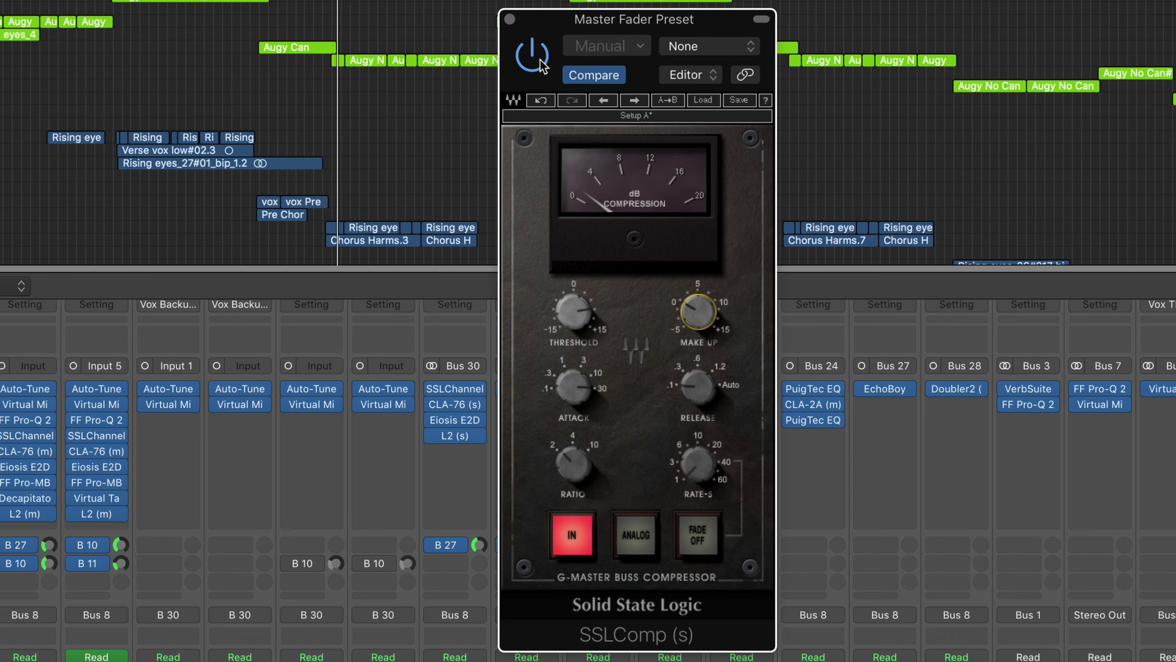
Set the SSL compressor's make-up gain to 1.0 and compare the mix with the plug-in bypassed and active.
{"action": "left_click", "coordinate": [533, 56]}
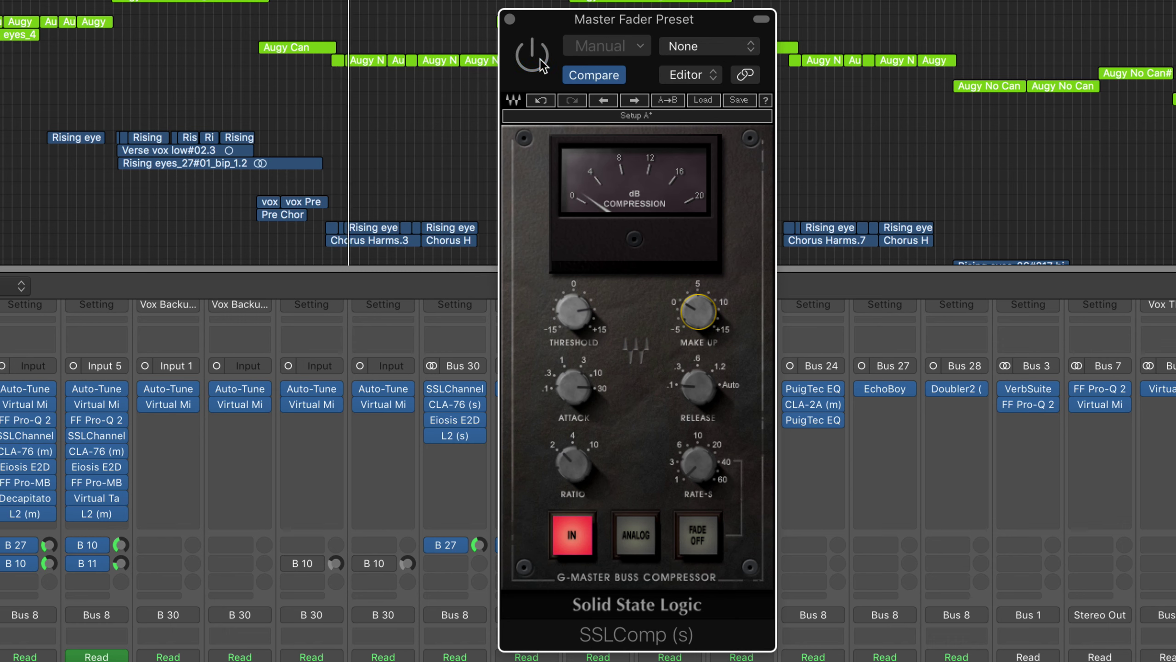
{"action": "left_click", "coordinate": [537, 57]}
{"action": "mouse_move", "coordinate": [701, 329]}
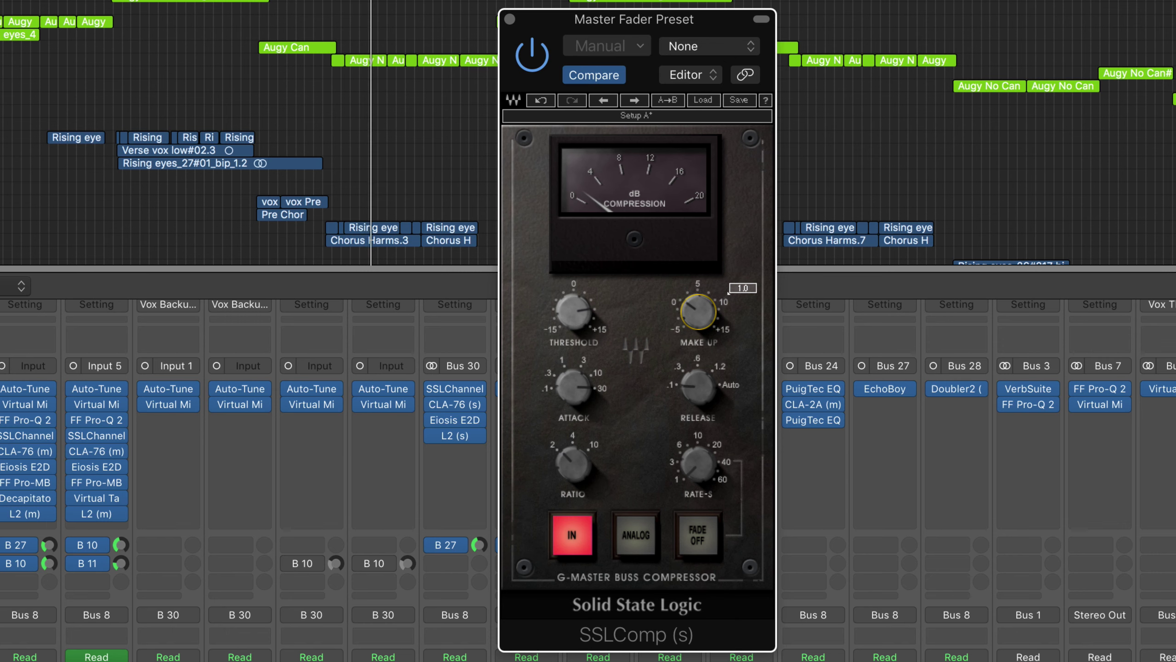
{"action": "left_click", "coordinate": [533, 58]}
{"action": "left_click", "coordinate": [533, 60]}
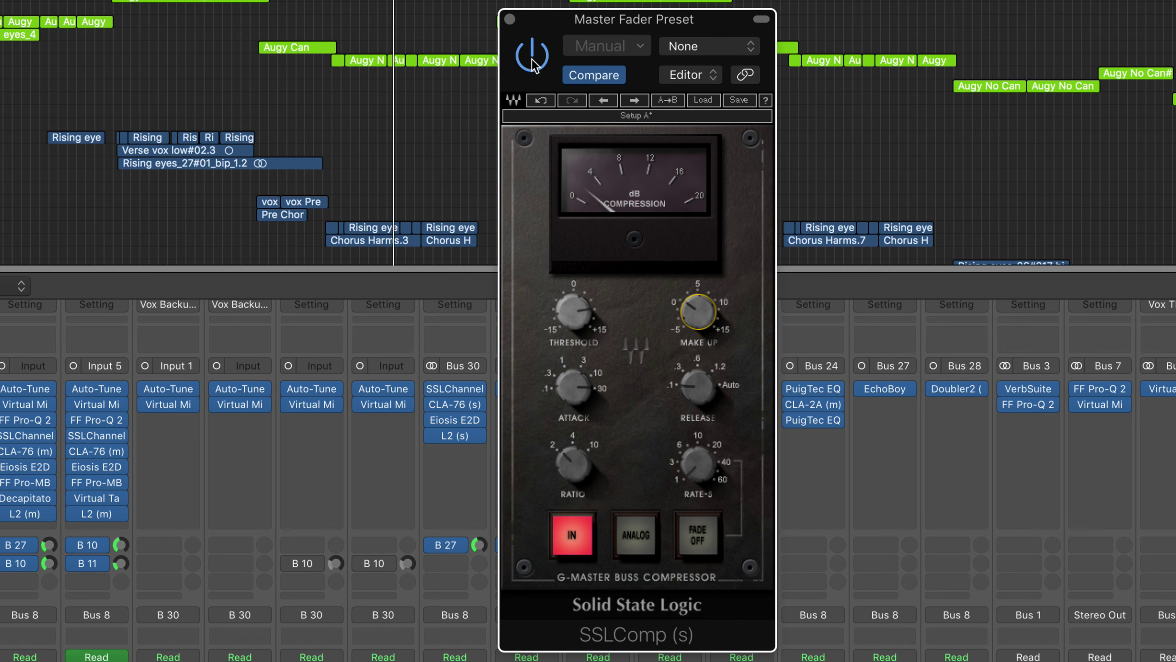
{"action": "left_click", "coordinate": [534, 61]}
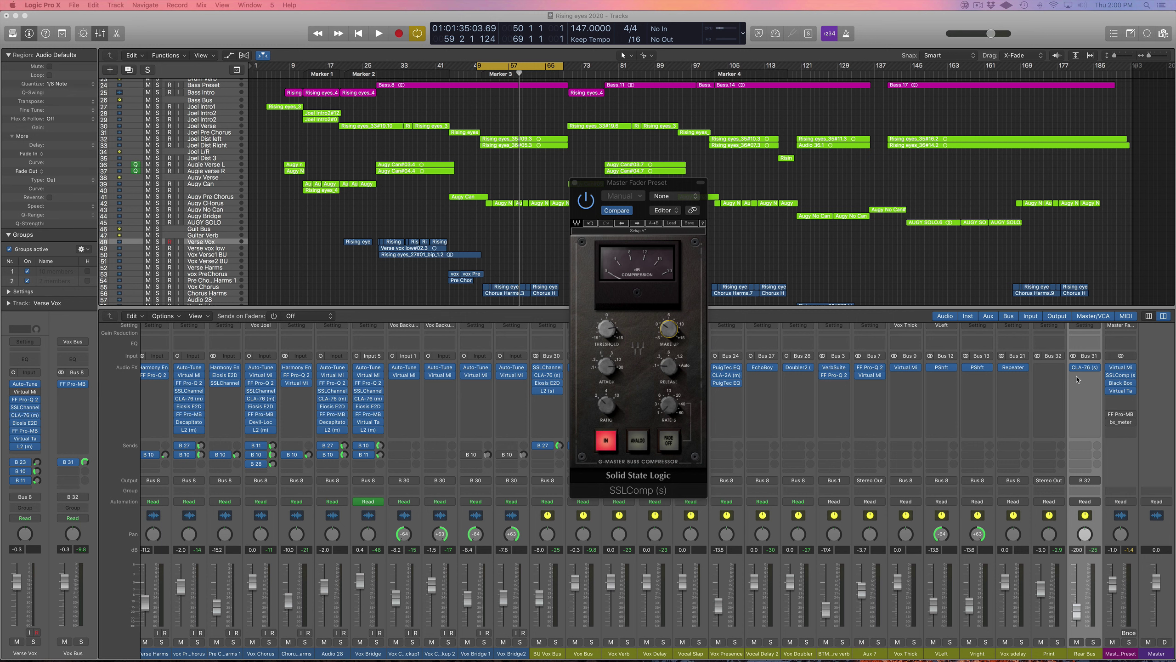
Replace SSLComp on the master fader channel with the stereo Waves API-2500 (s) plug-in.
{"action": "left_click", "coordinate": [1134, 377]}
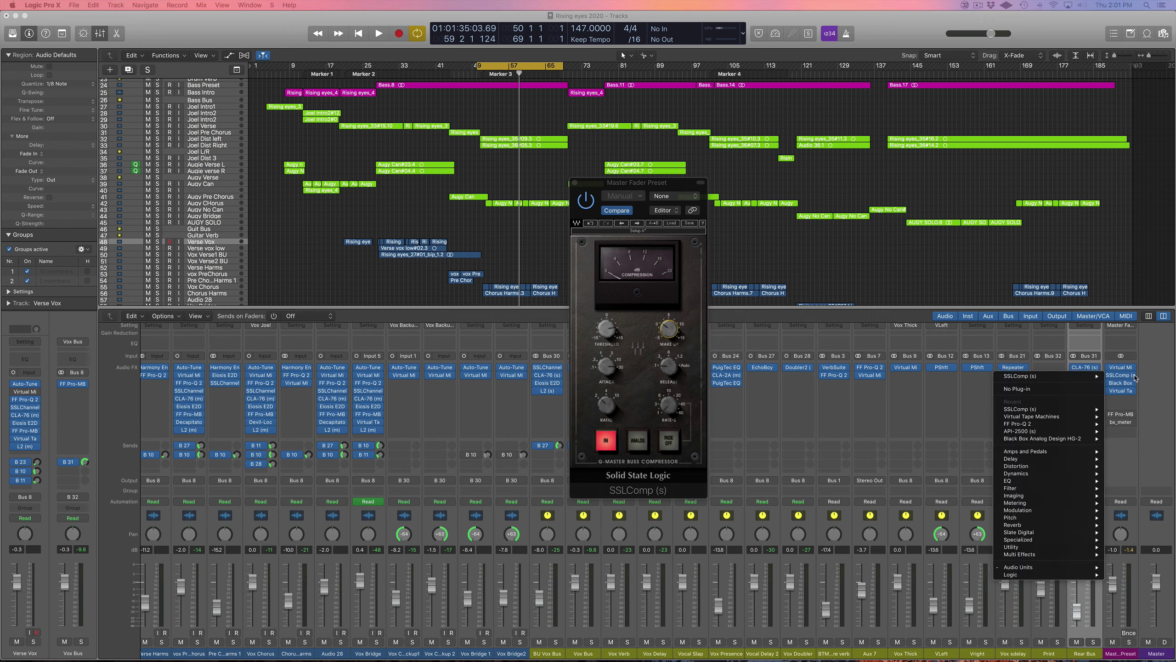
{"action": "mouse_move", "coordinate": [1019, 567]}
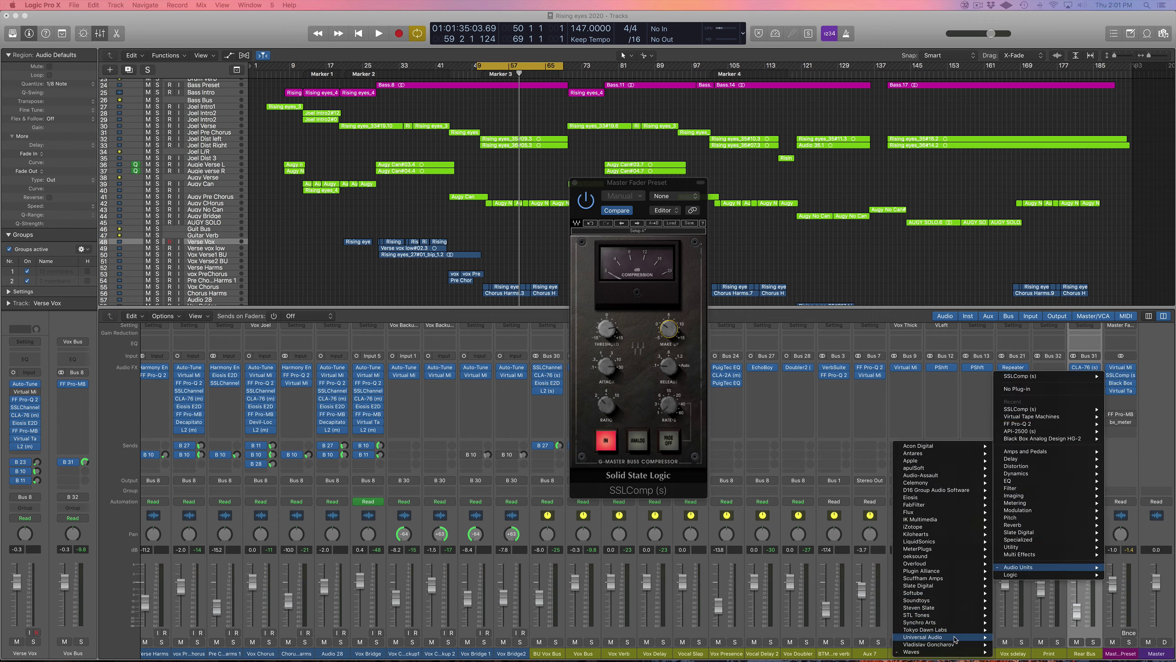
{"action": "mouse_move", "coordinate": [926, 651]}
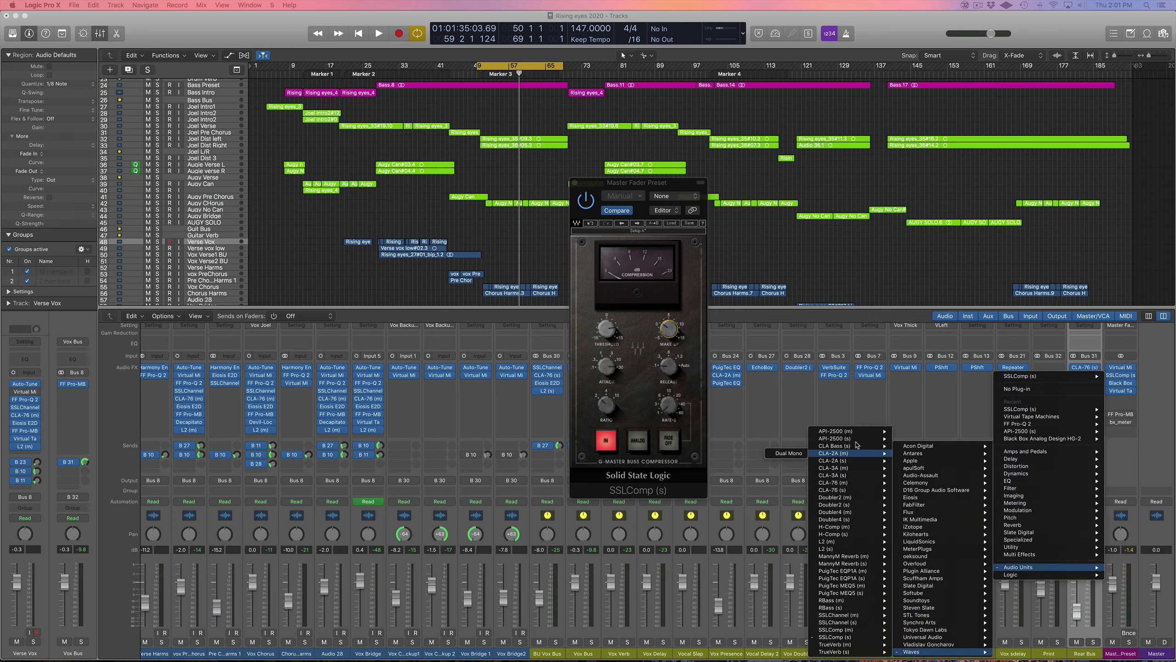
{"action": "mouse_move", "coordinate": [851, 441]}
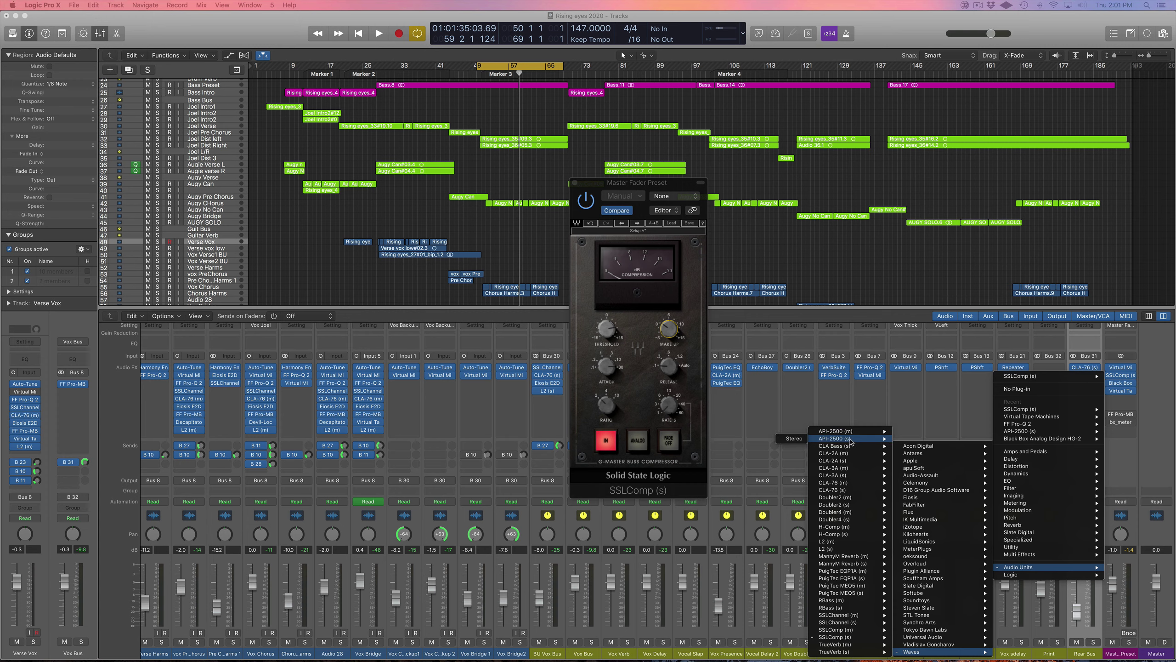
{"action": "left_click", "coordinate": [801, 439]}
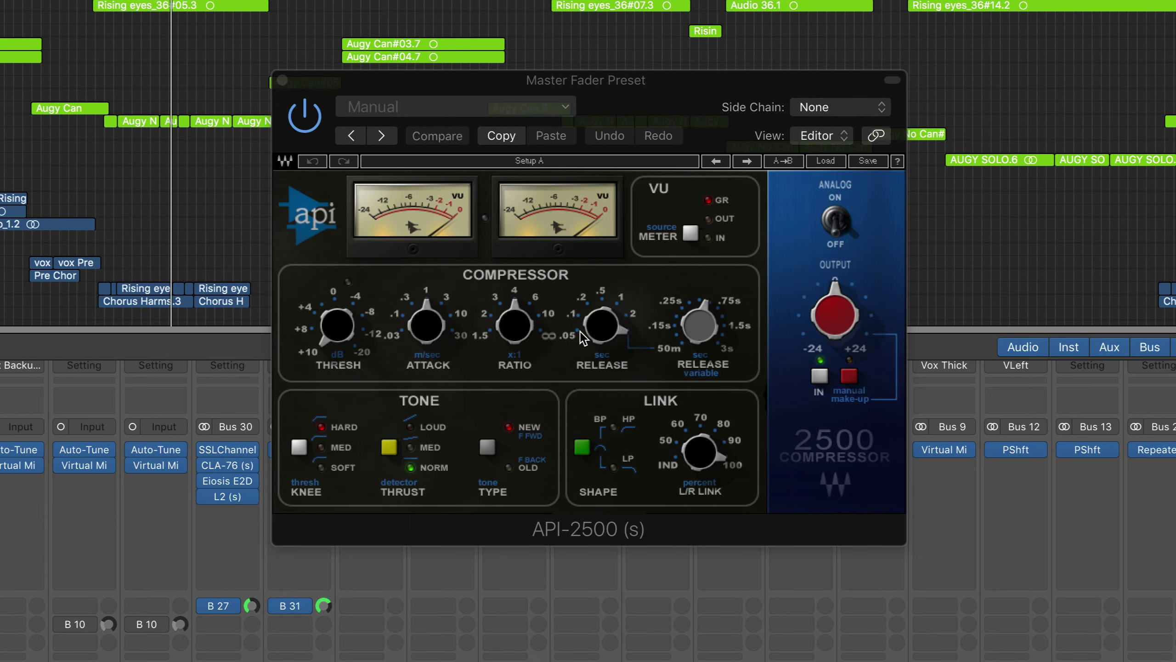
Set the API-2500's release to .05, attack to 30 and ratio to 2, and switch the knee to MED.
{"action": "left_click_drag", "start_coordinate": [577, 335], "coordinate": [577, 345]}
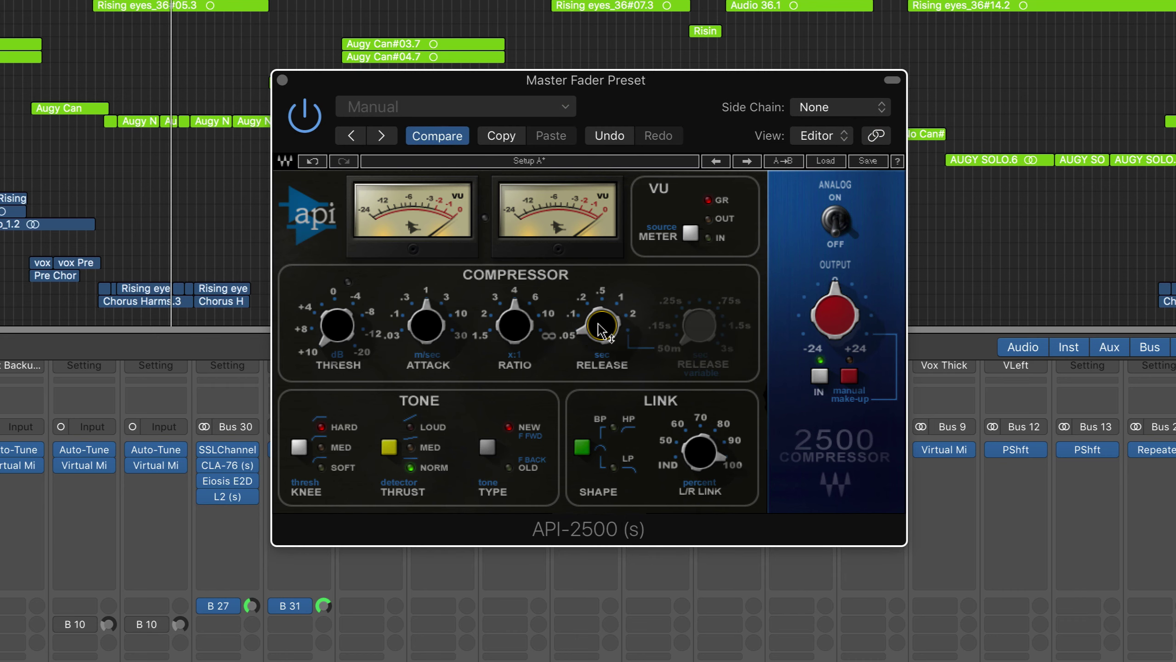
{"action": "left_click_drag", "start_coordinate": [429, 346], "coordinate": [427, 330]}
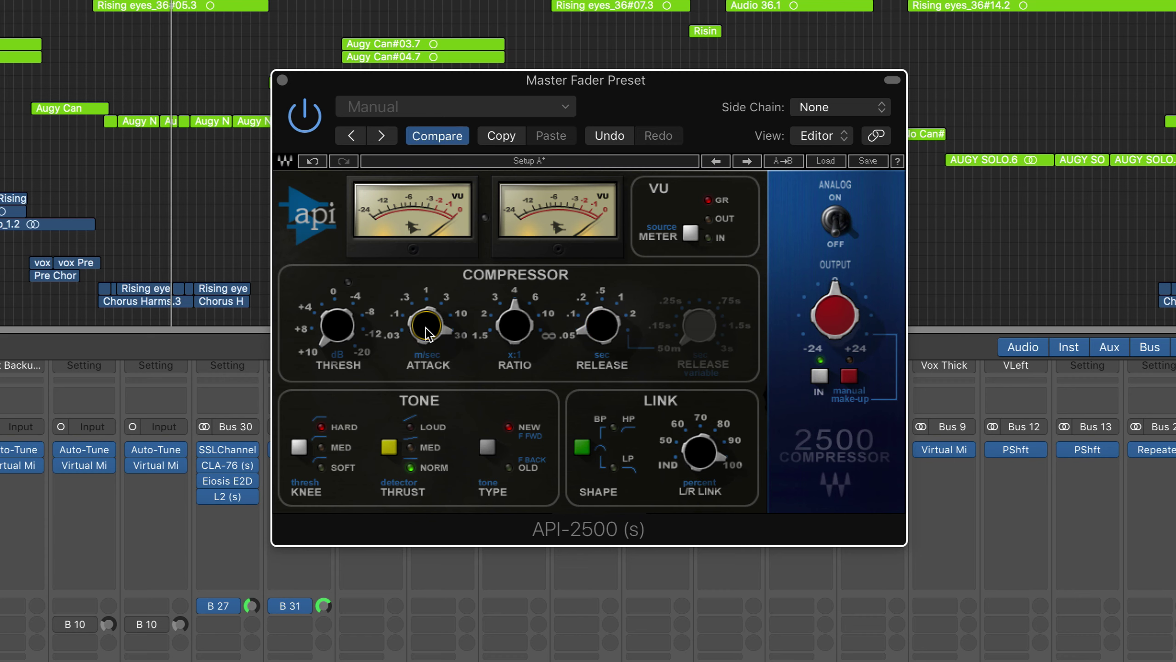
{"action": "left_click_drag", "start_coordinate": [514, 326], "coordinate": [514, 330]}
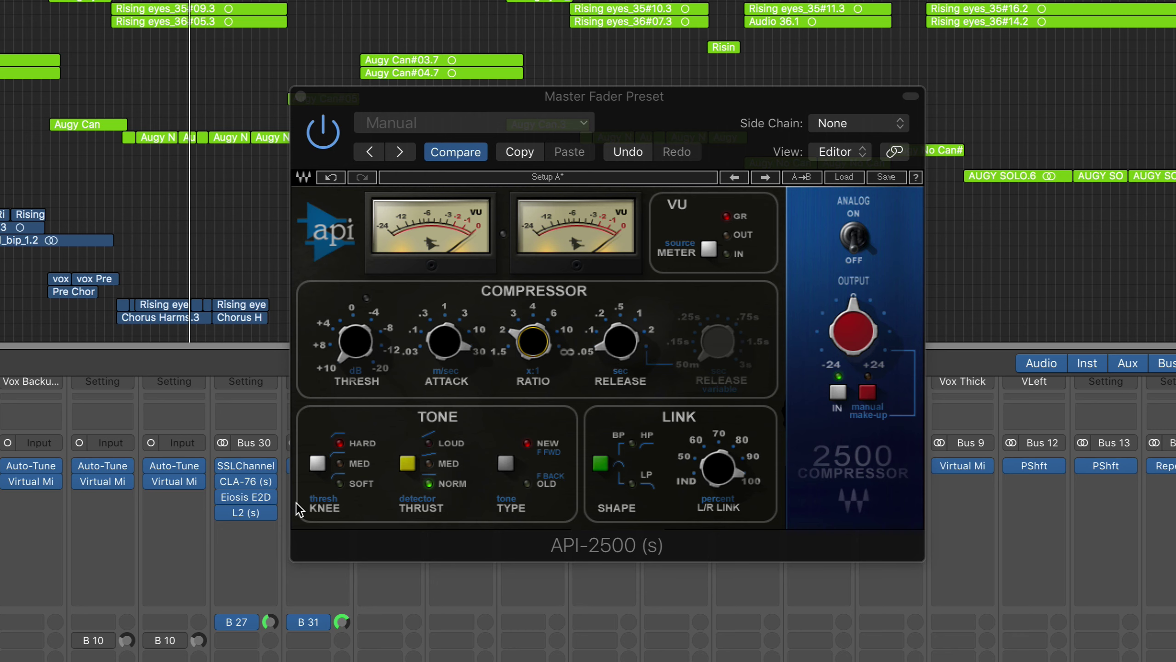
{"action": "left_click", "coordinate": [317, 463]}
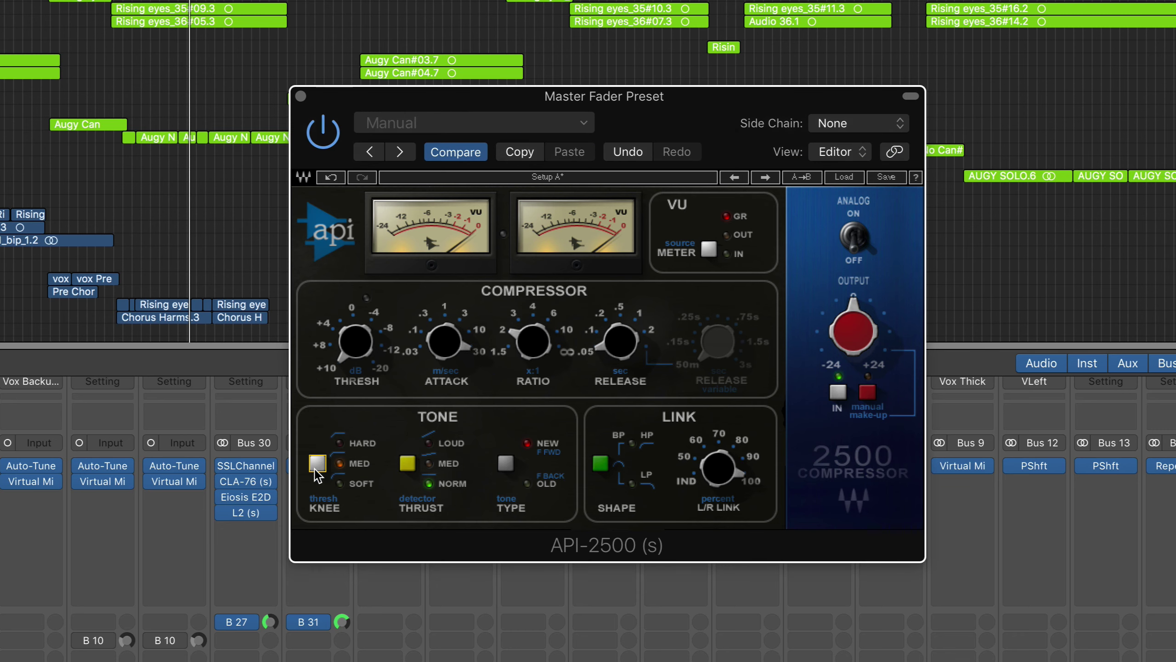
Set the API-2500's knee to SOFT, the L/R link to 60 percent and the link filter shape to HP.
{"action": "left_click", "coordinate": [316, 465]}
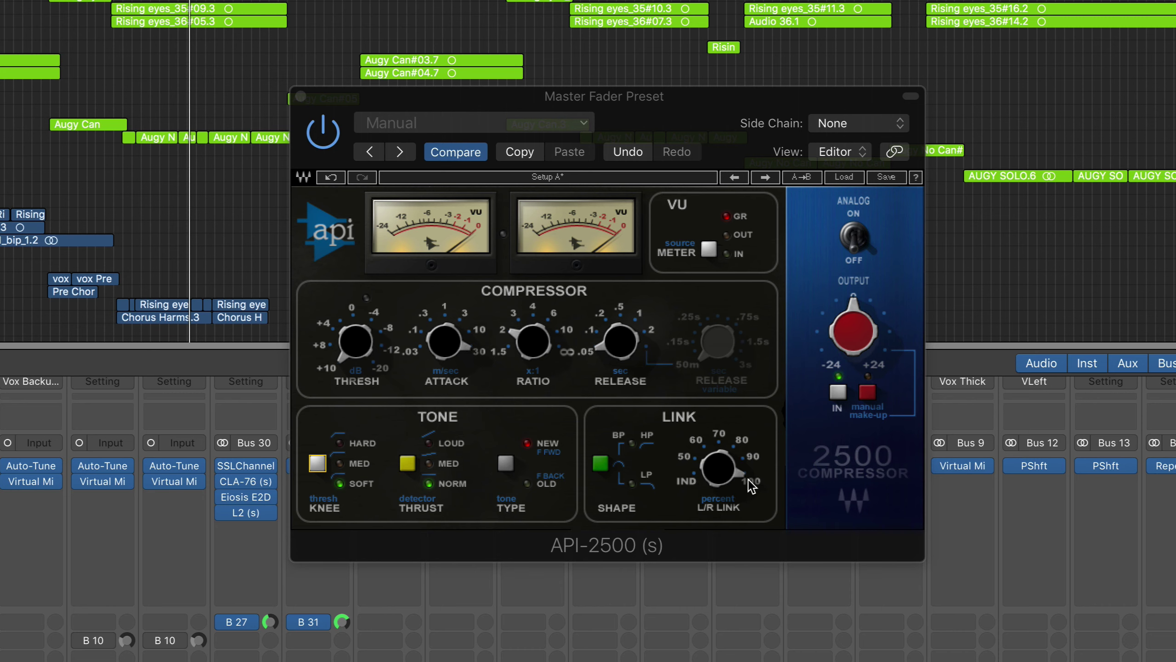
{"action": "left_click", "coordinate": [733, 489]}
{"action": "left_click_drag", "start_coordinate": [736, 491], "coordinate": [737, 531]}
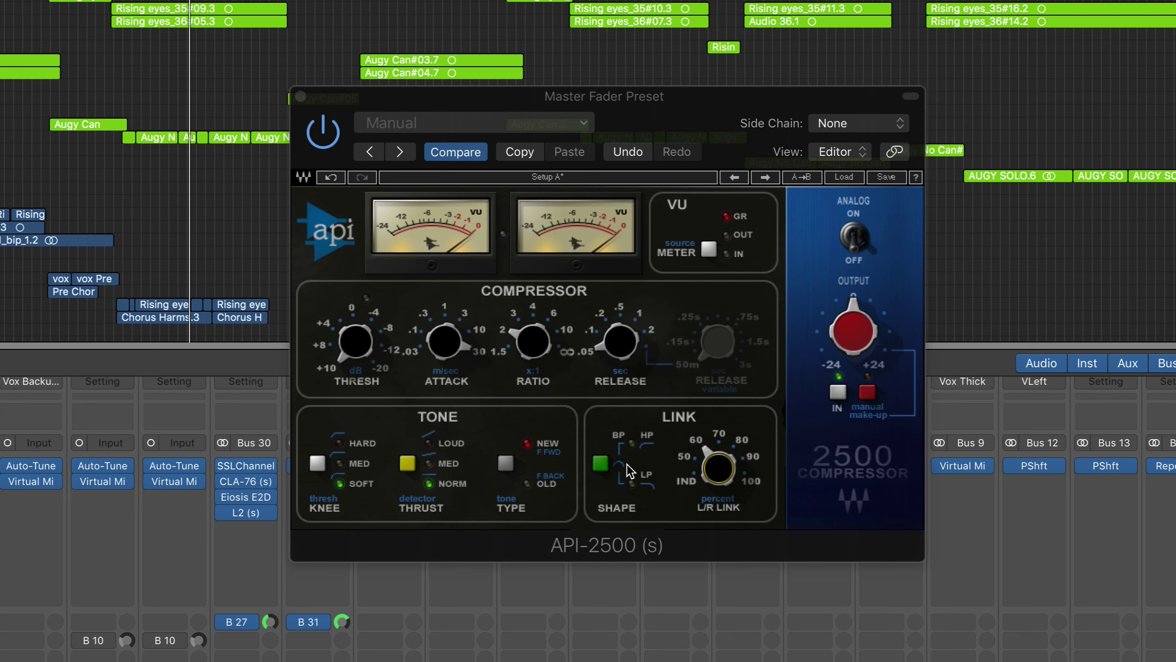
{"action": "left_click", "coordinate": [605, 470]}
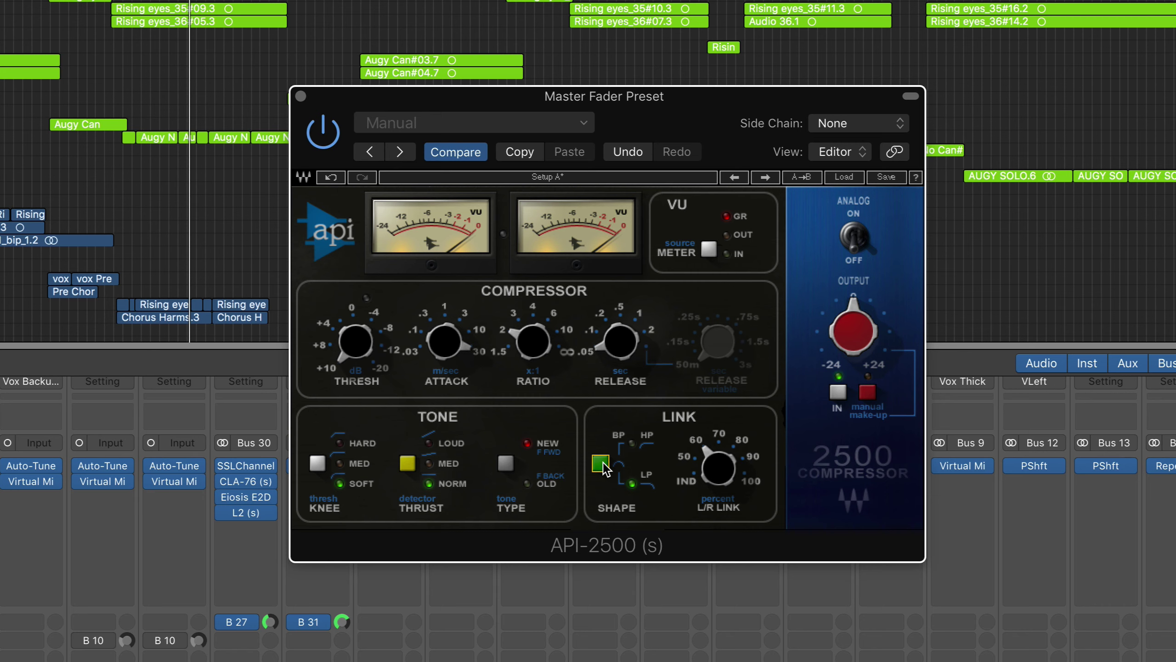
{"action": "left_click", "coordinate": [604, 467]}
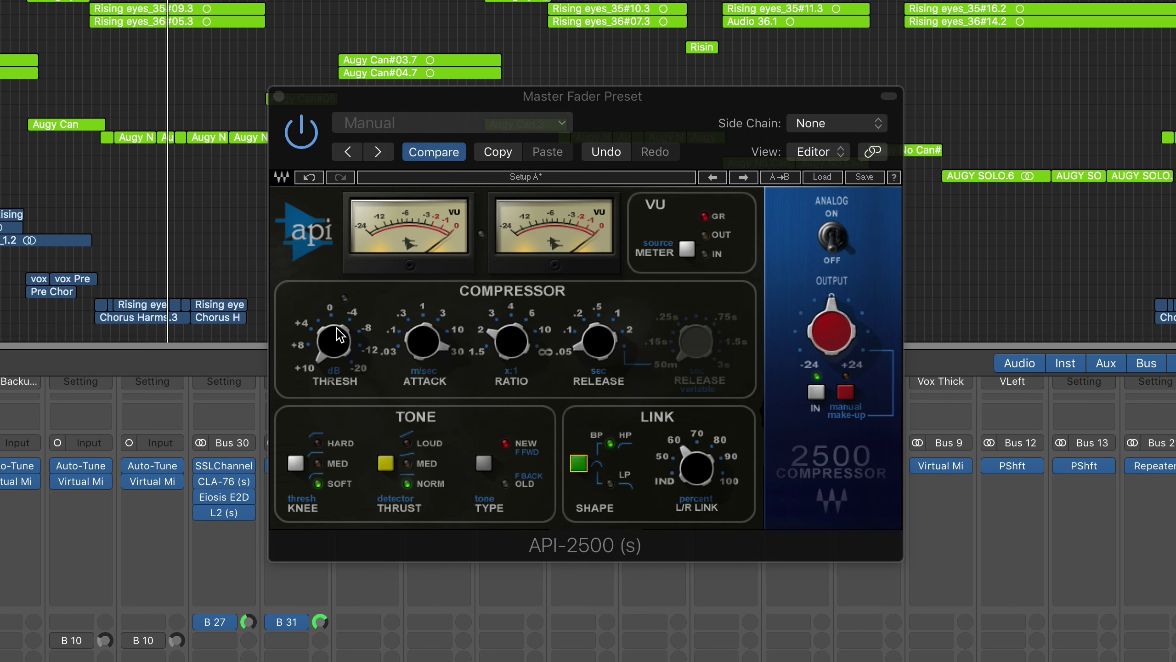
Fine-tune the API-2500's threshold during playback and compare the mix with the plug-in bypassed and active.
{"action": "mouse_move", "coordinate": [330, 349]}
{"action": "left_click_drag", "start_coordinate": [330, 357], "coordinate": [330, 363]}
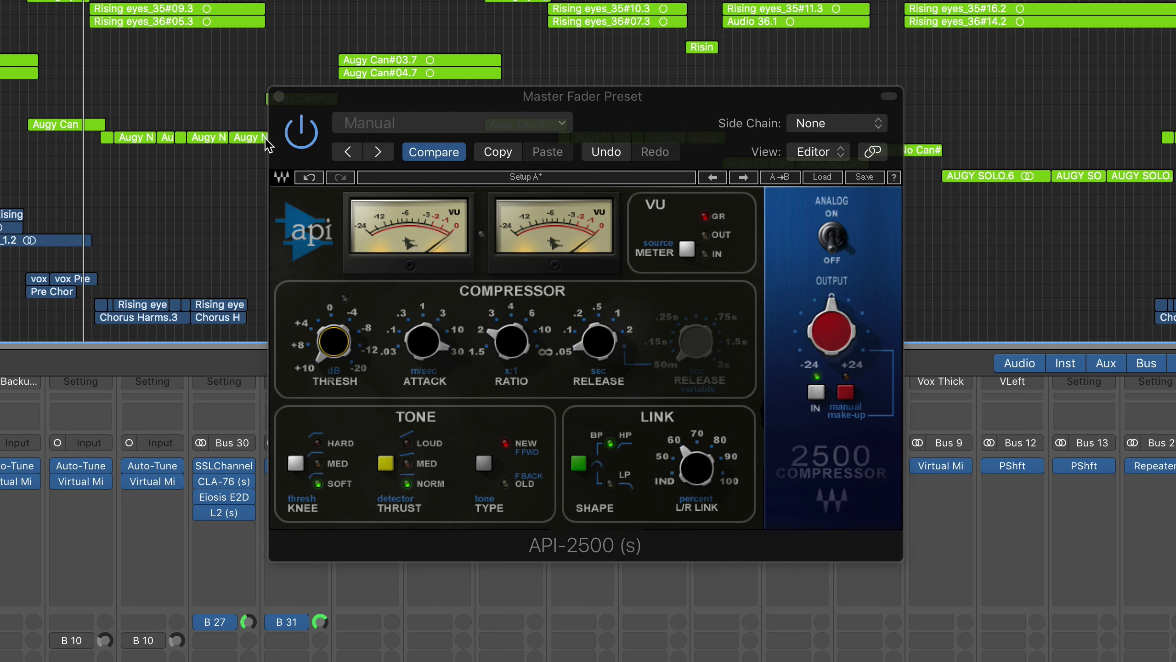
{"action": "left_click_drag", "start_coordinate": [330, 355], "coordinate": [312, 354]}
{"action": "left_click", "coordinate": [309, 139]}
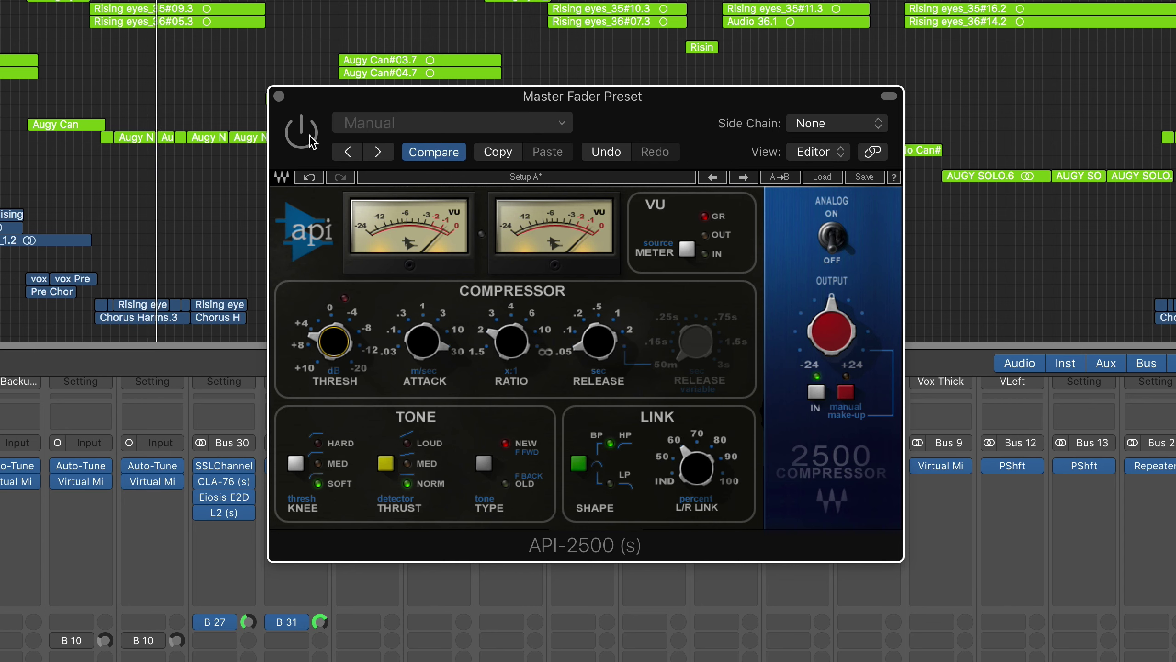
{"action": "left_click", "coordinate": [310, 140]}
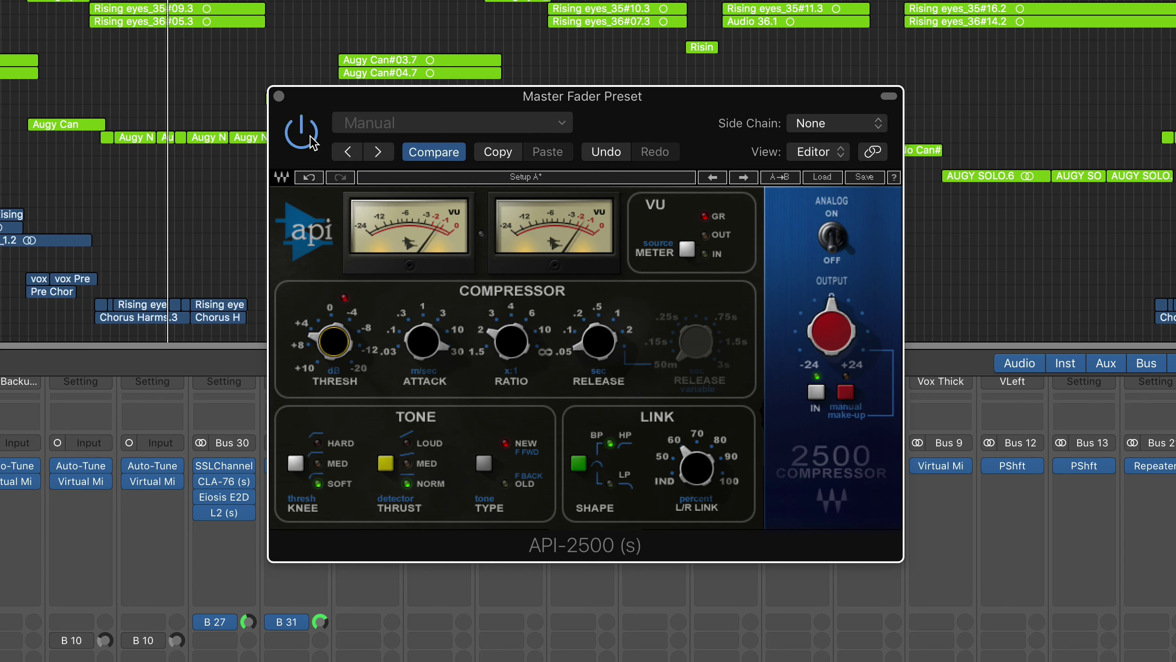